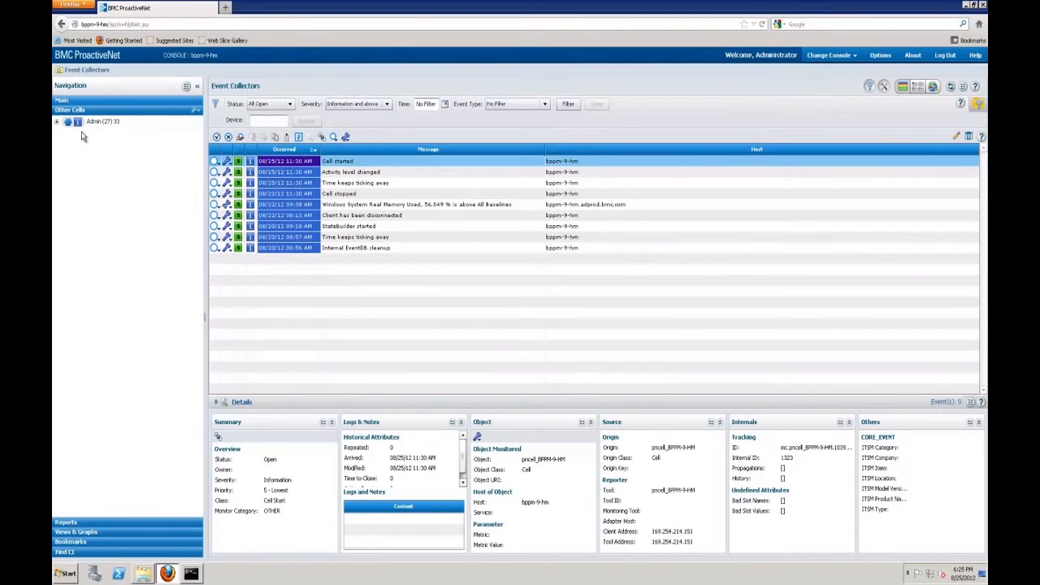
Expand the Admin collector in the Event Collectors tree, then return to the command prompt.
{"action": "left_click", "coordinate": [56, 120]}
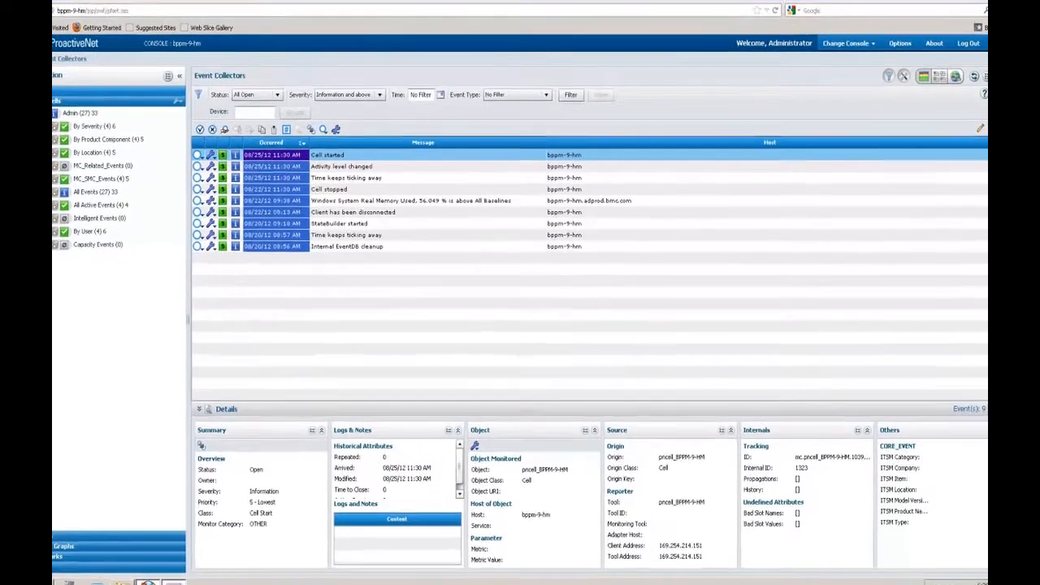
{"action": "left_click", "coordinate": [191, 574]}
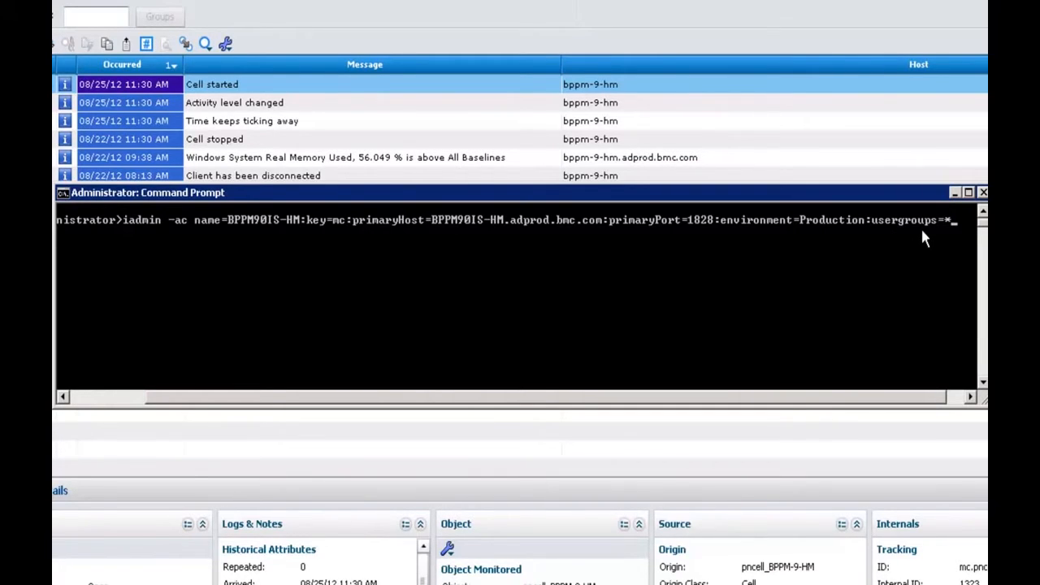
Run the iadmin -ac command adding cell BPPM90IS-HM on port 1828, Production, usergroups=*.
{"action": "key", "text": "Return"}
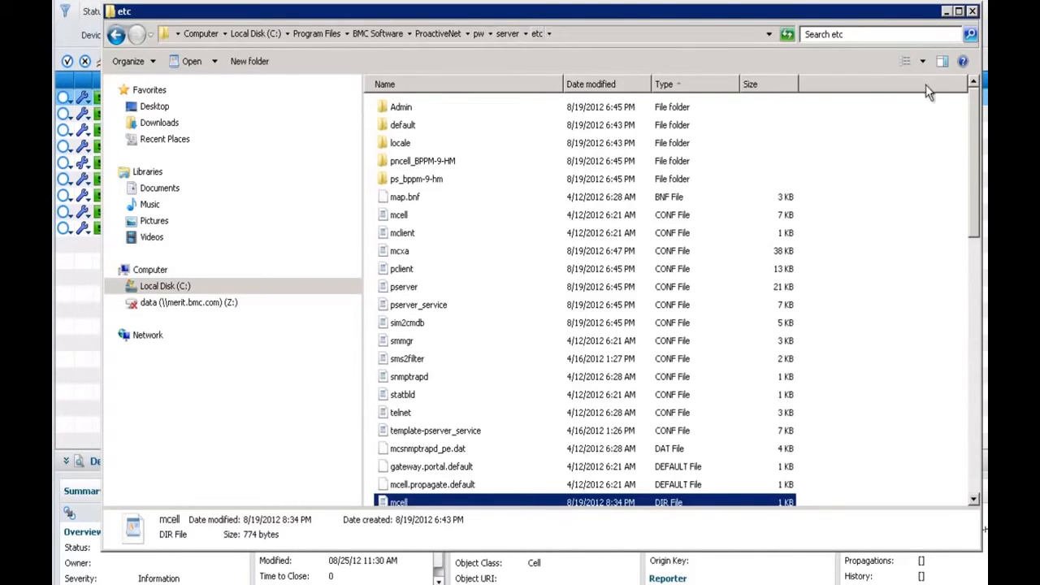
Open mcell.dir in WordPad and check the new BPPM90IS-HM.adprod.bmc.com:1828 cell line.
{"action": "left_click_drag", "start_coordinate": [973, 138], "coordinate": [965, 169]}
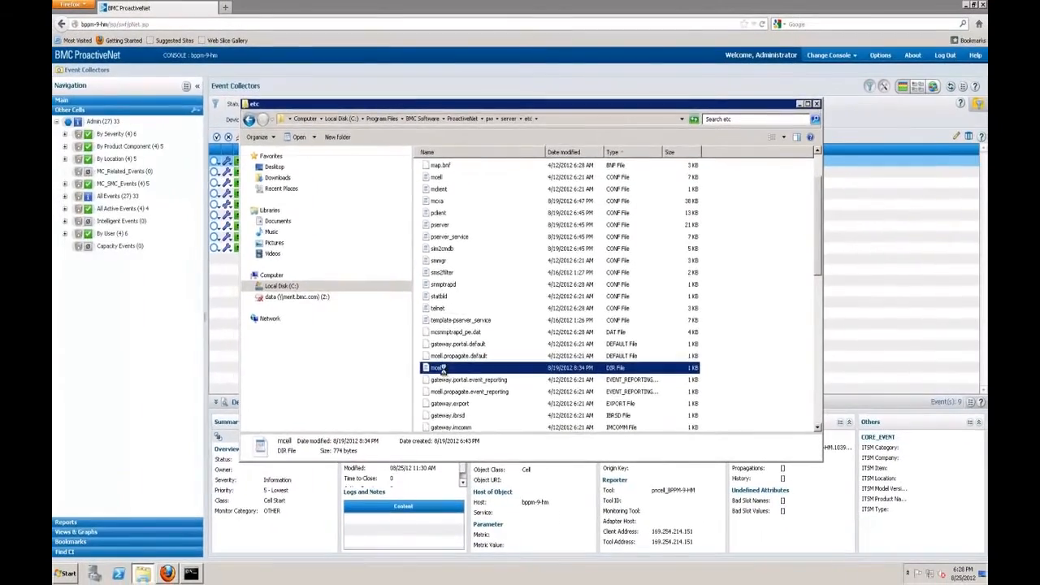
{"action": "double_click", "coordinate": [439, 367]}
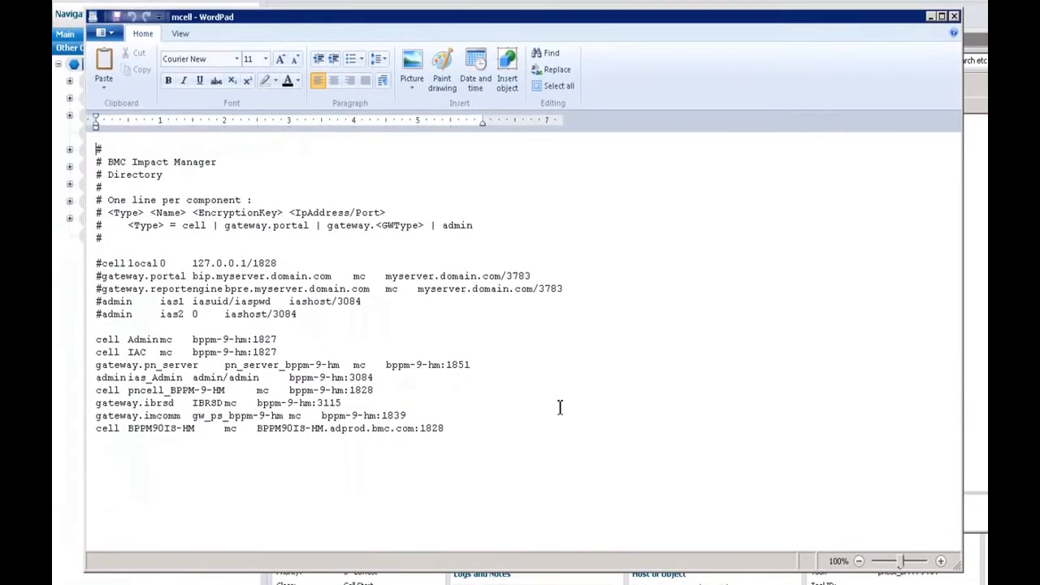
{"action": "left_click_drag", "start_coordinate": [446, 428], "coordinate": [84, 433]}
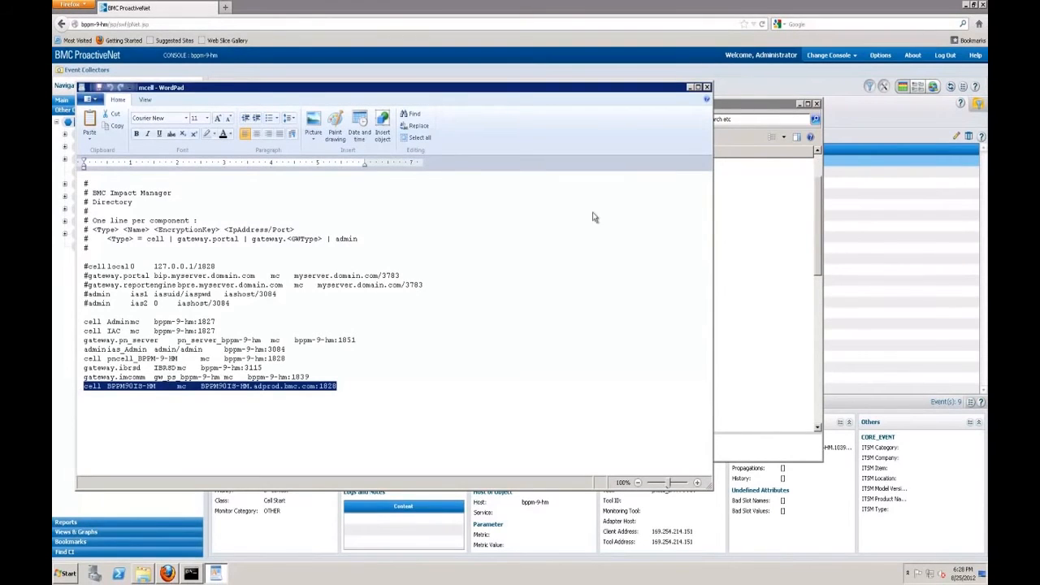
{"action": "left_click", "coordinate": [690, 86]}
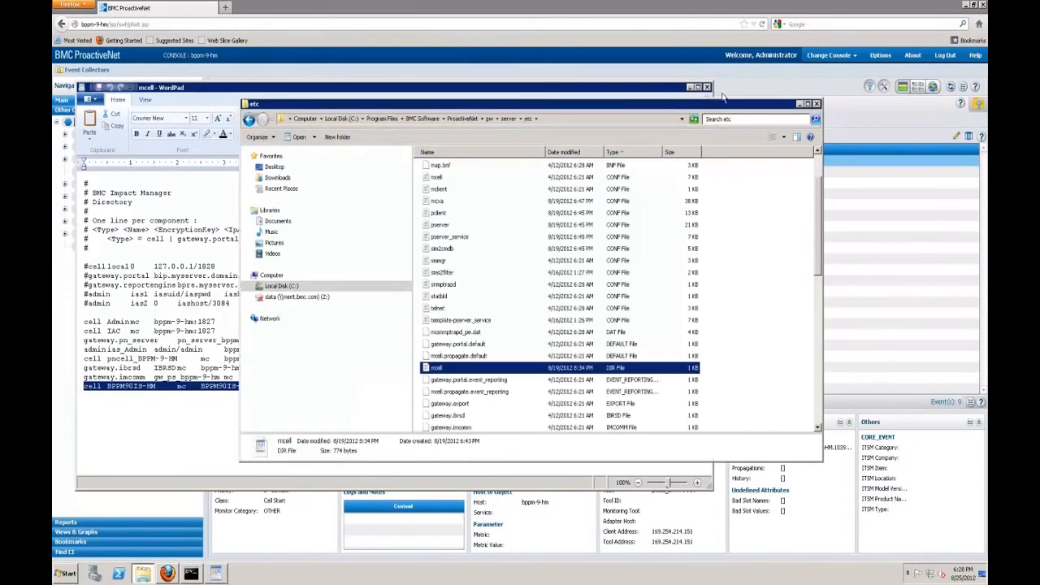
Restart the BMC ProactiveNet Event Manager BPPM90IS-HM service in Windows Services.
{"action": "left_click", "coordinate": [799, 104]}
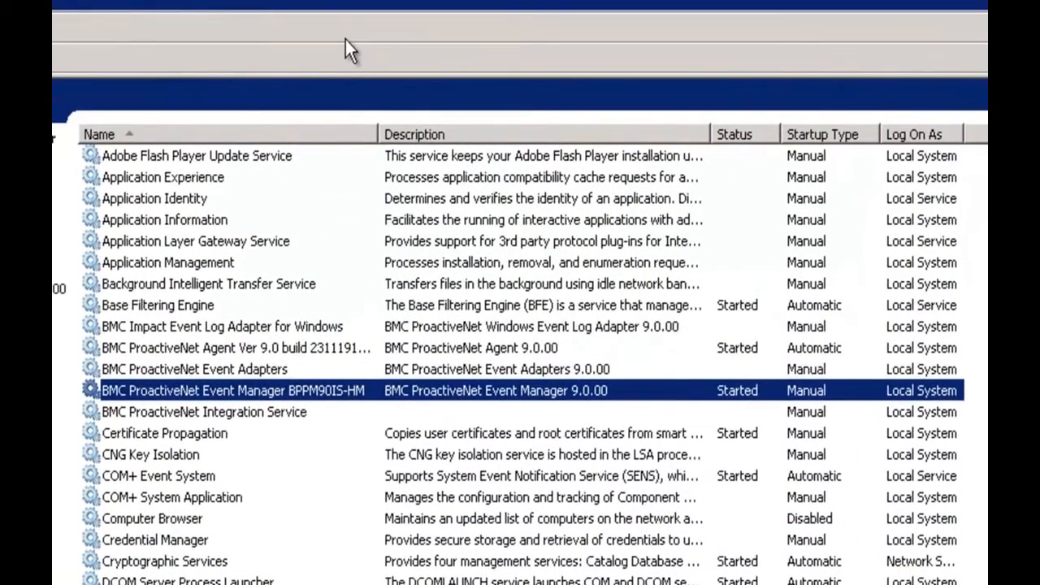
{"action": "right_click", "coordinate": [218, 392]}
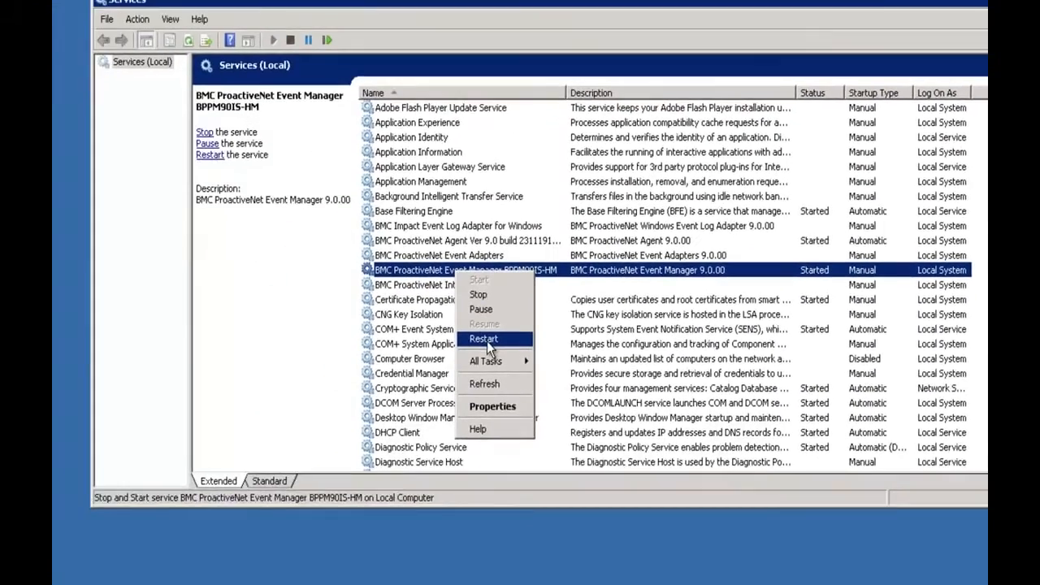
{"action": "left_click", "coordinate": [259, 489]}
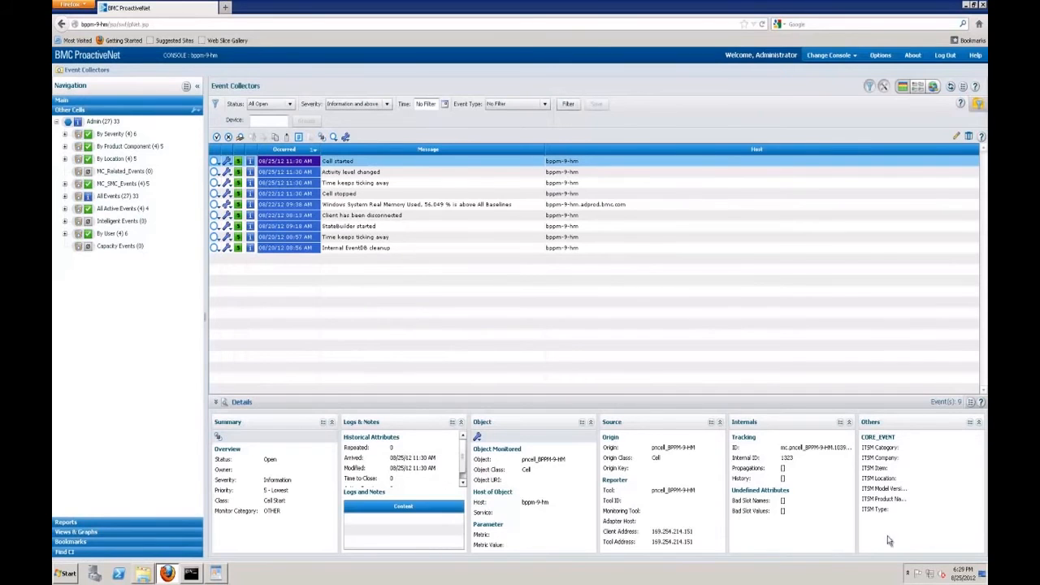
Launch the Administration Console from the ProactiveNet tray icon and log on with the password.
{"action": "left_click", "coordinate": [908, 575]}
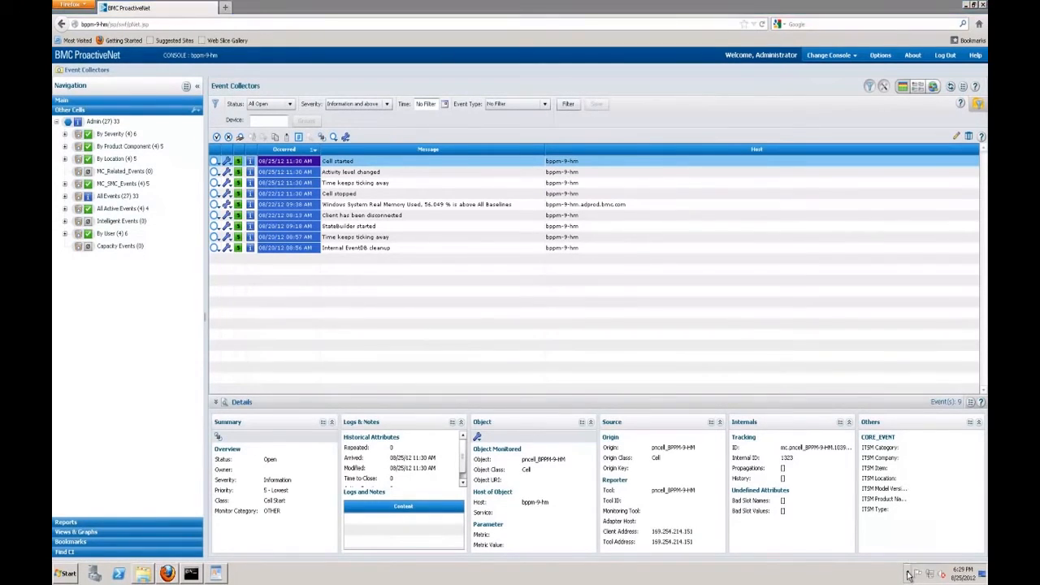
{"action": "right_click", "coordinate": [899, 529]}
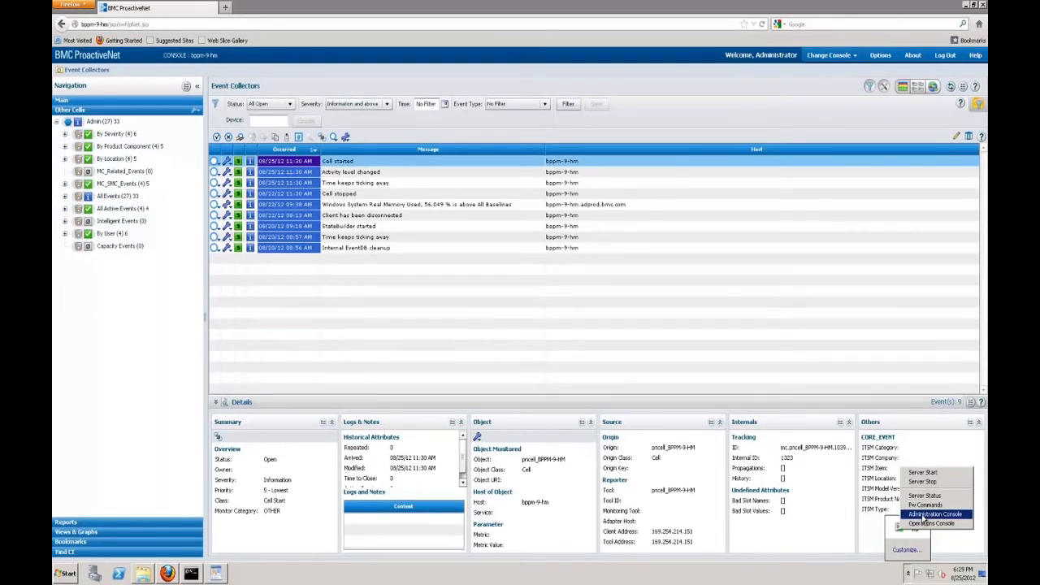
{"action": "left_click", "coordinate": [923, 516]}
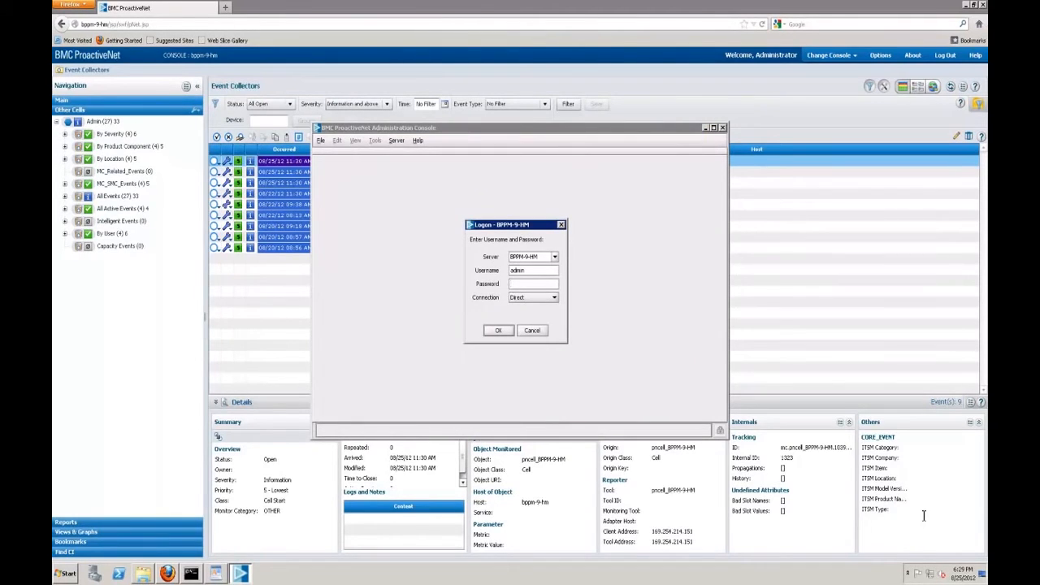
{"action": "type", "text": "dmi"}
{"action": "key", "text": "Return"}
{"action": "key", "text": "Return"}
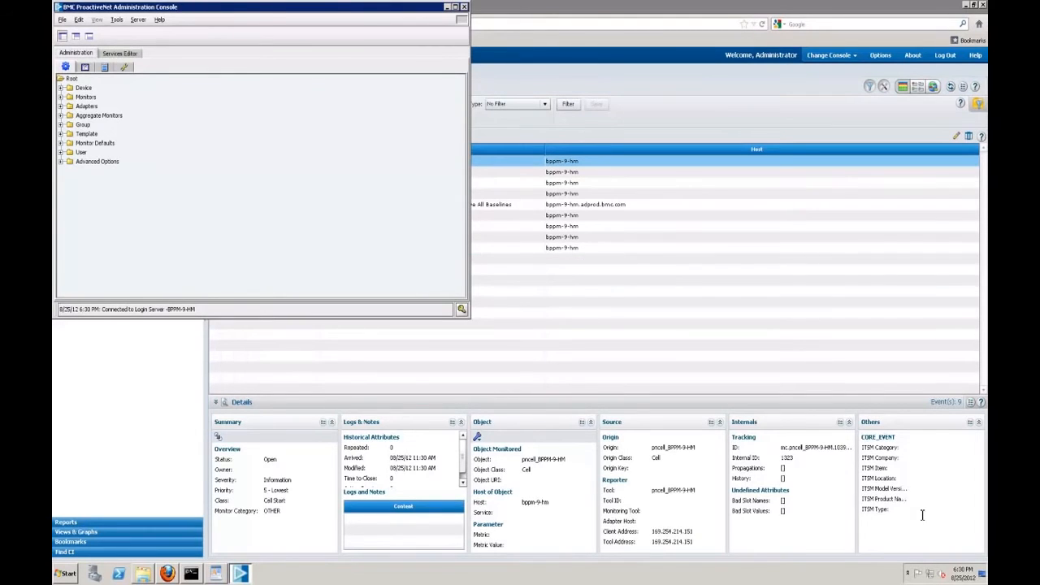
Reposition the console window and open Edit > Configure > Administration Settings.
{"action": "left_click_drag", "start_coordinate": [309, 11], "coordinate": [490, 106]}
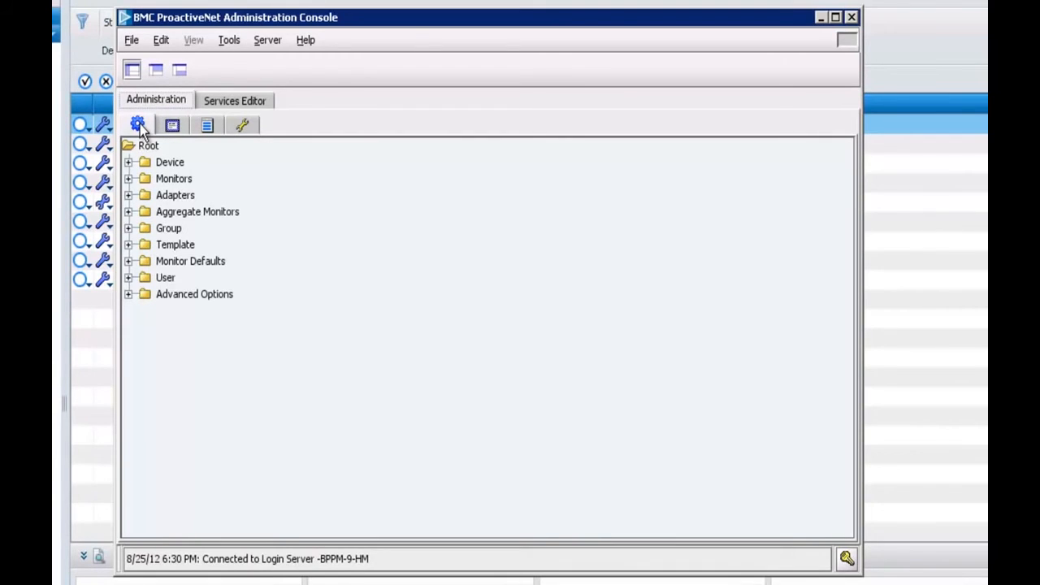
{"action": "left_click", "coordinate": [162, 42]}
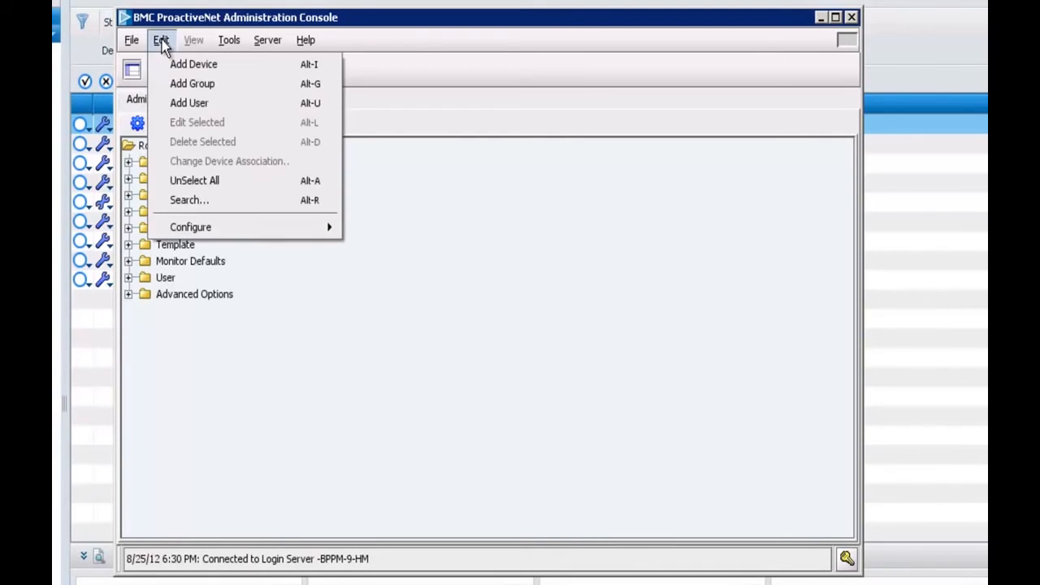
{"action": "mouse_move", "coordinate": [200, 230]}
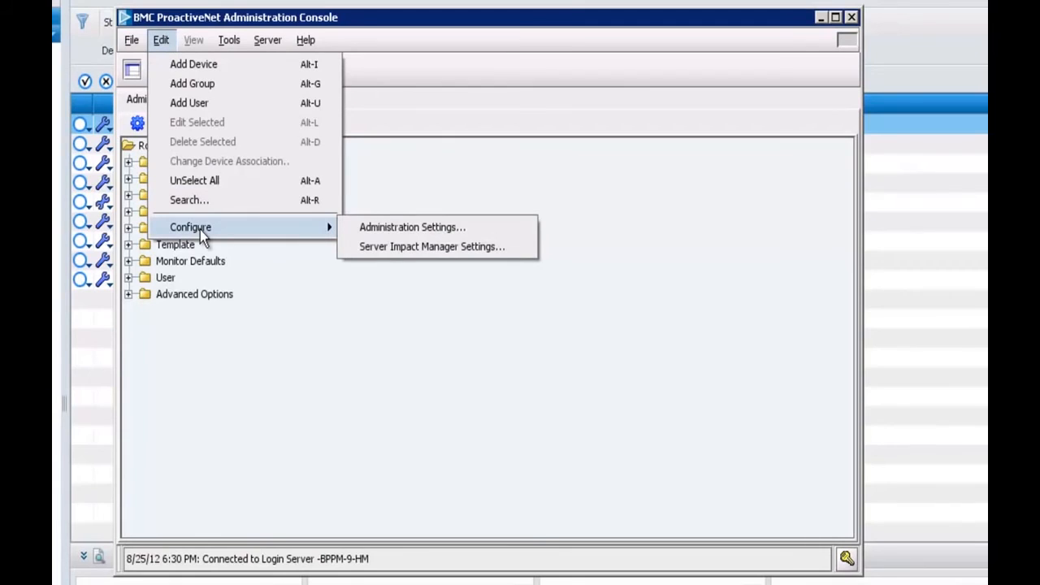
{"action": "left_click", "coordinate": [376, 221]}
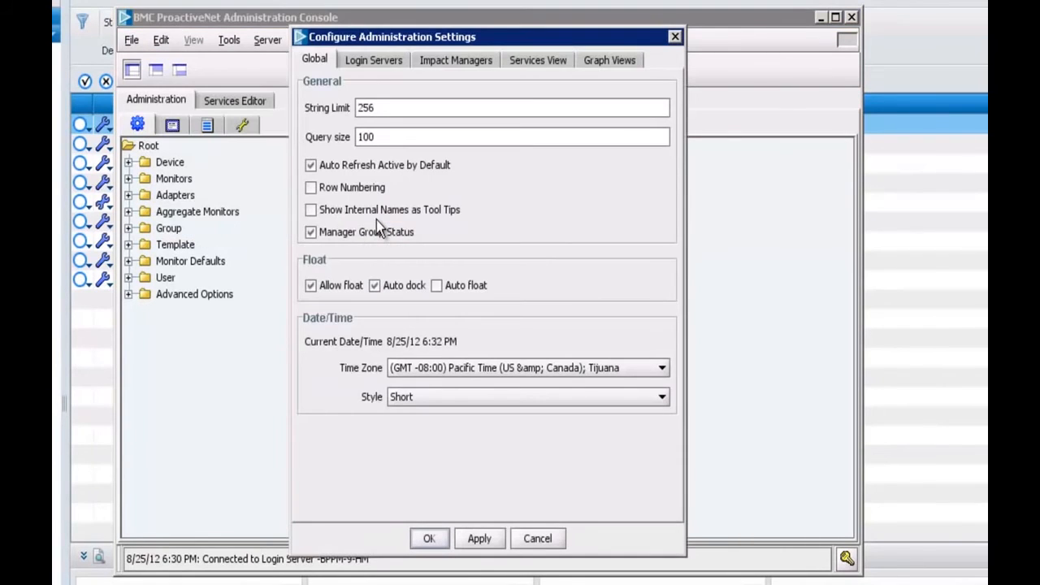
Show the Impact Managers page of the Configure Administration Settings dialog.
{"action": "left_click", "coordinate": [455, 62]}
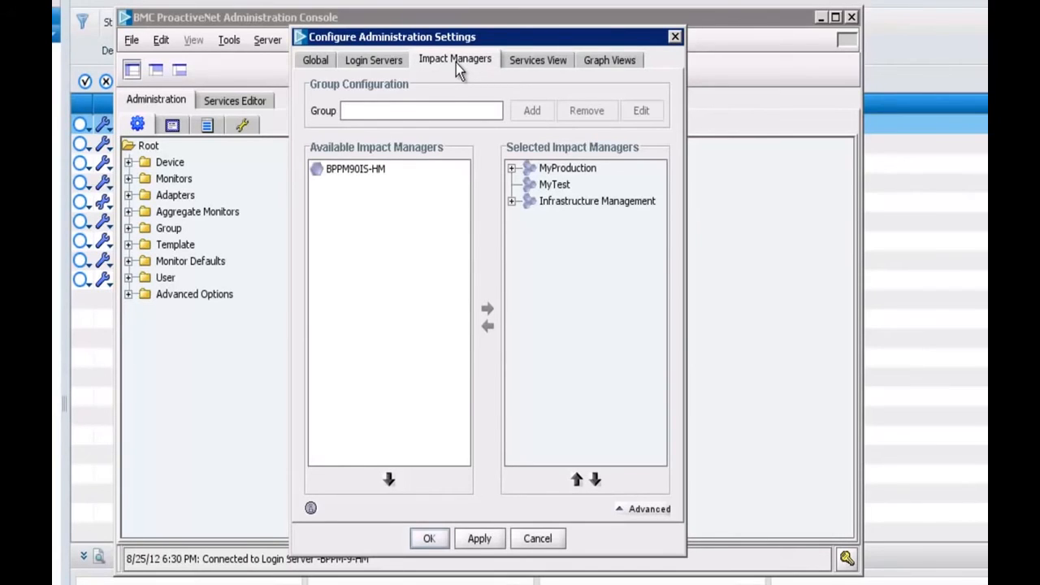
Move BPPM90IS-HM into the MyProduction impact manager group, then apply and confirm with OK.
{"action": "left_click", "coordinate": [361, 172]}
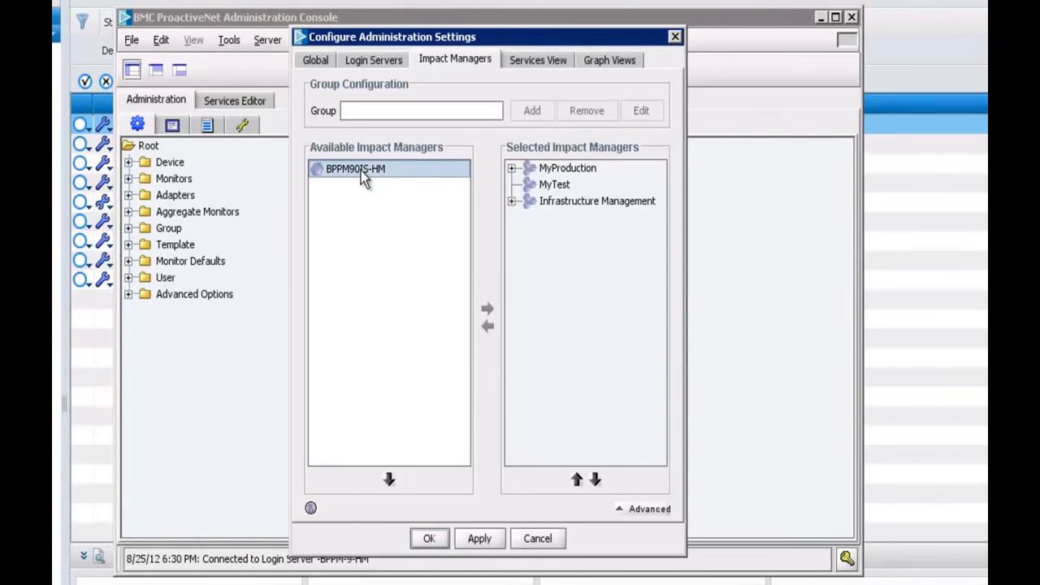
{"action": "left_click", "coordinate": [512, 169]}
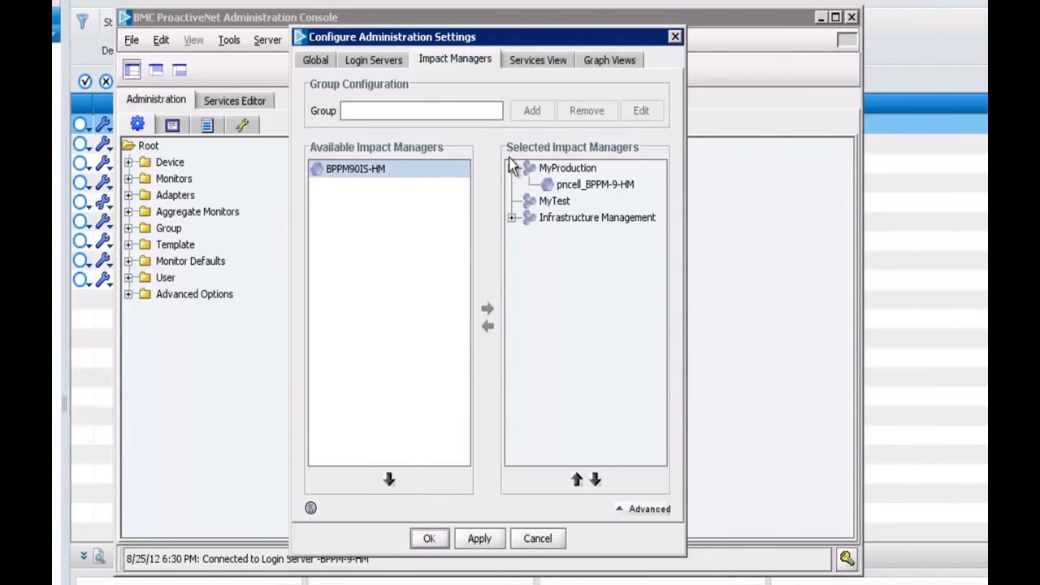
{"action": "left_click", "coordinate": [597, 168]}
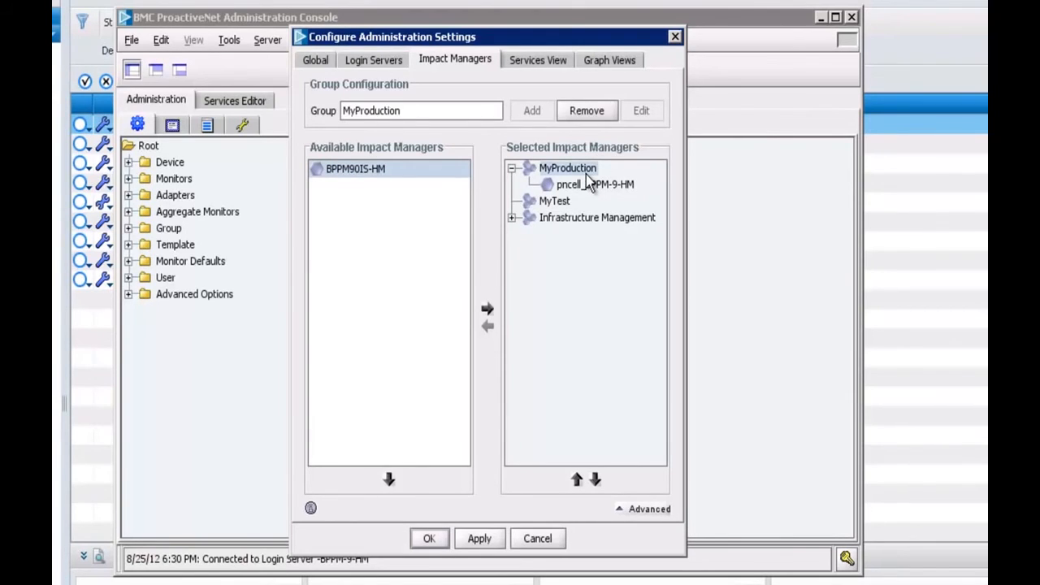
{"action": "left_click", "coordinate": [488, 312]}
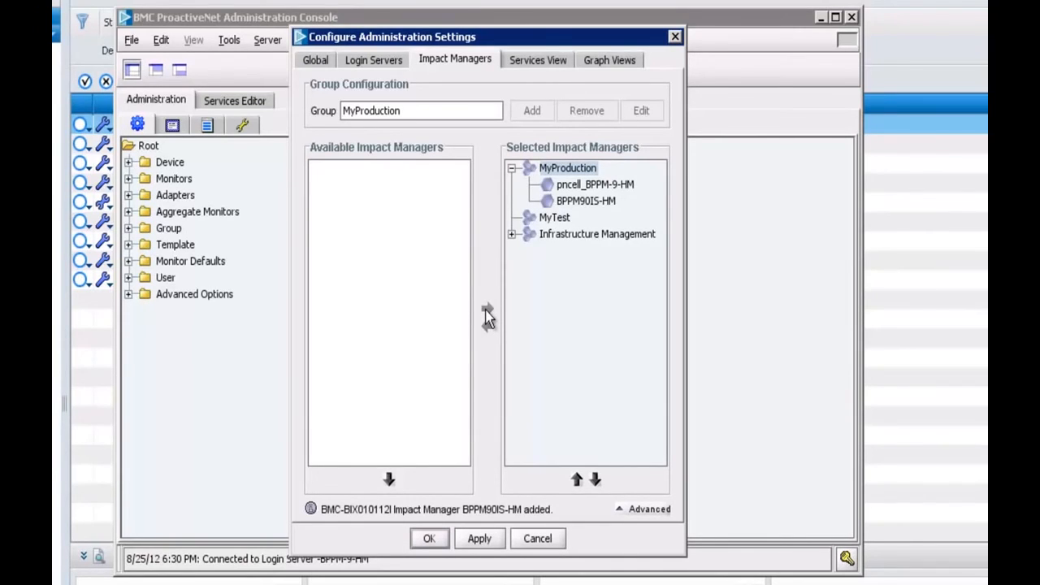
{"action": "left_click", "coordinate": [477, 546]}
{"action": "left_click", "coordinate": [441, 547]}
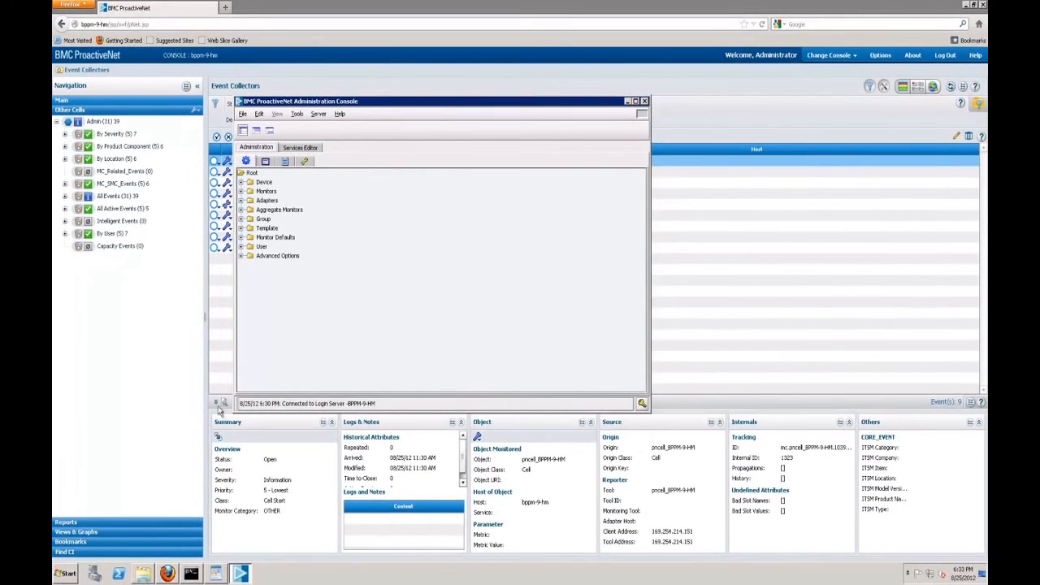
Enable BPPM90IS-HM in Navigation Pane Options and expand its node under Other Cells.
{"action": "left_click", "coordinate": [159, 423]}
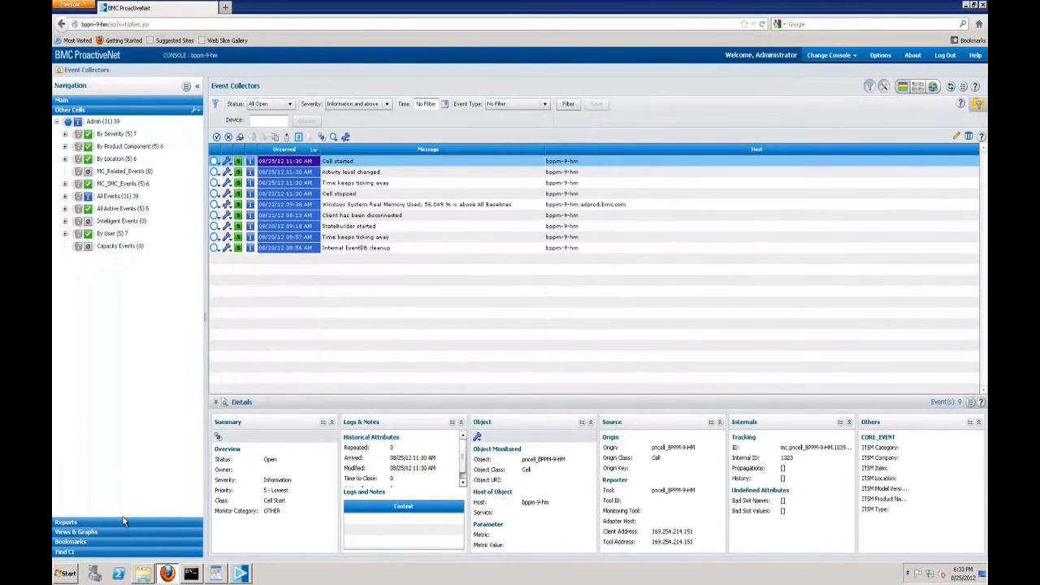
{"action": "left_click", "coordinate": [186, 86]}
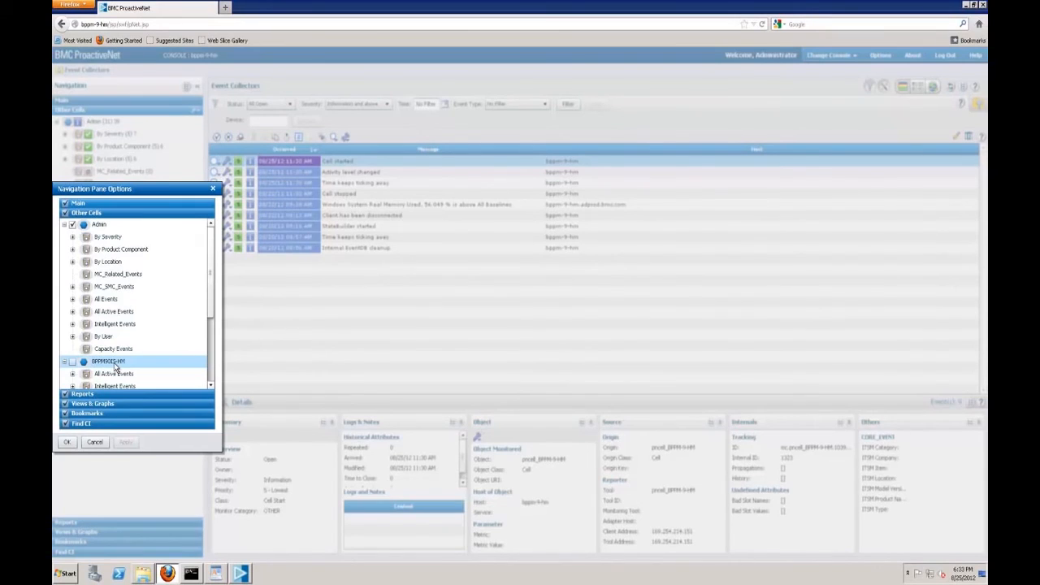
{"action": "left_click", "coordinate": [72, 363]}
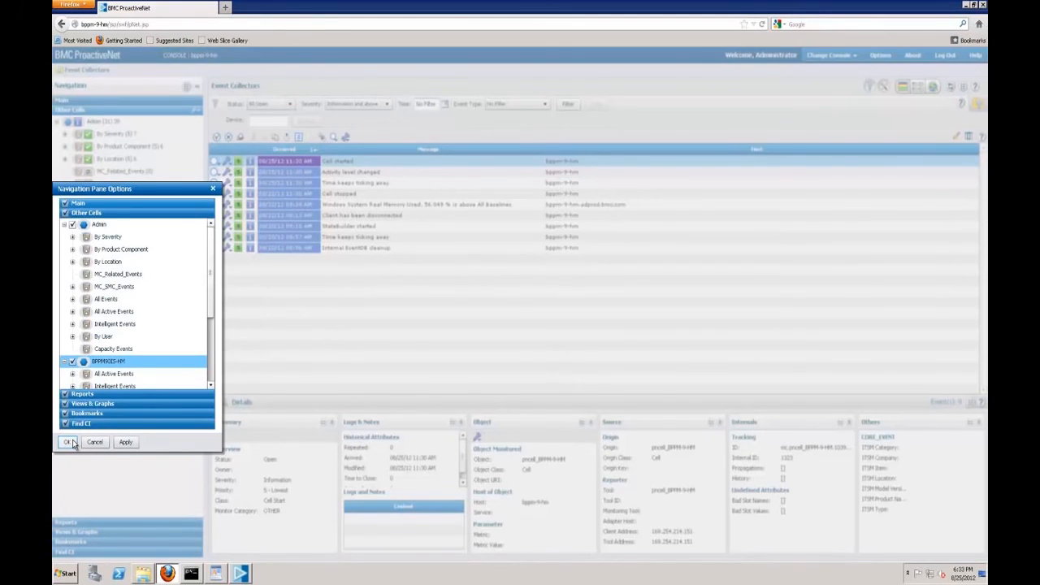
{"action": "left_click", "coordinate": [69, 442]}
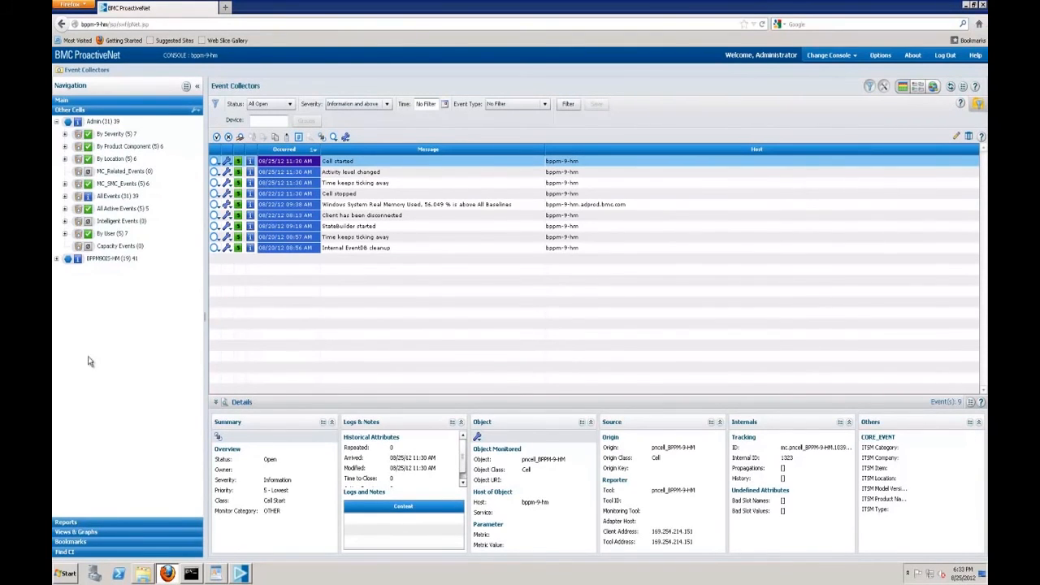
{"action": "left_click", "coordinate": [55, 258]}
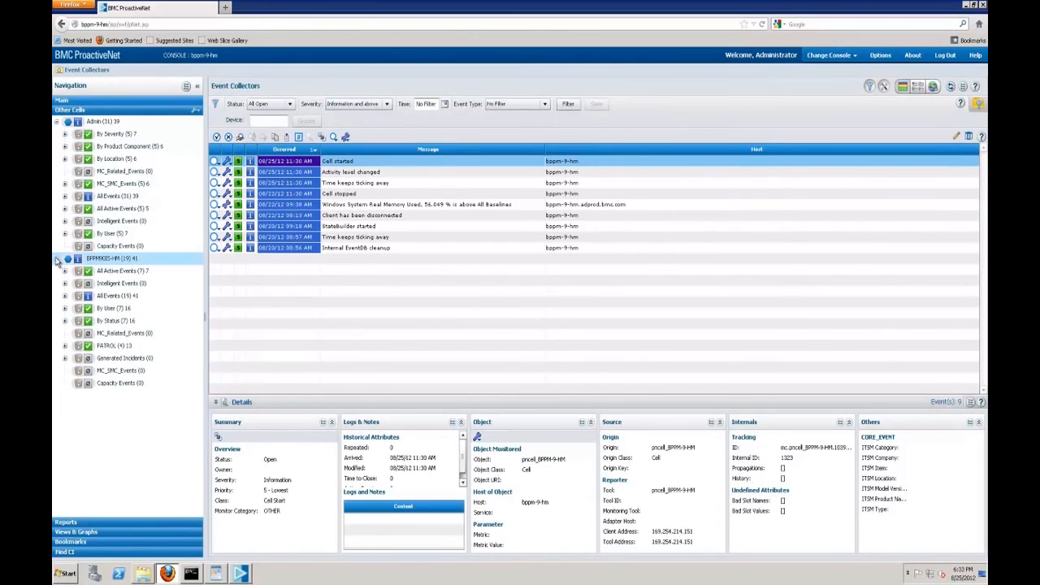
Show the BPPM90IS-HM cell's All Active Events view and open its status filter choices.
{"action": "left_click", "coordinate": [108, 274]}
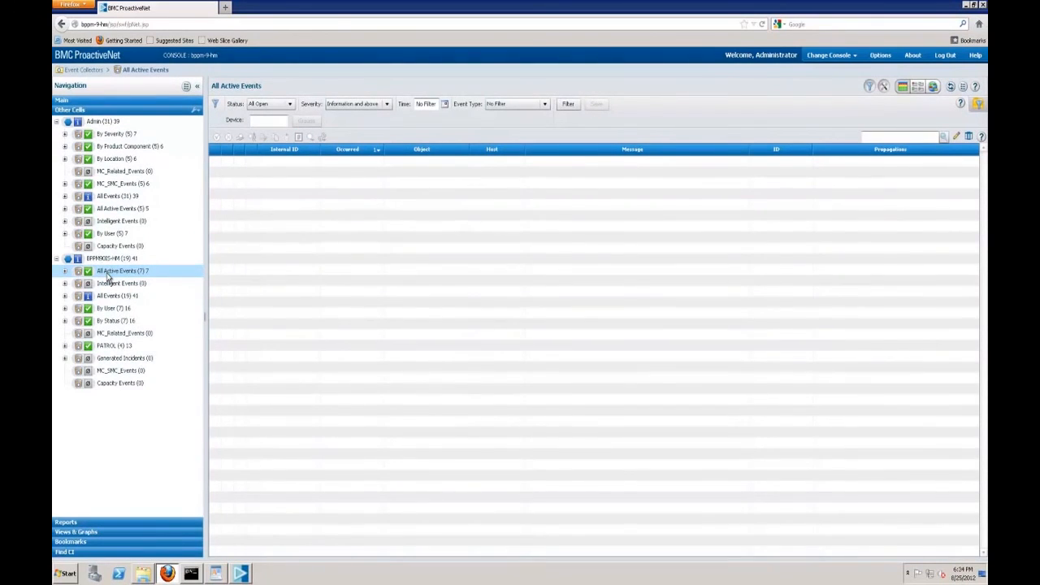
{"action": "left_click", "coordinate": [290, 106]}
Set both Status and Severity to No Filter and apply, listing the seven BPPM90IS-HM active events.
{"action": "left_click", "coordinate": [258, 116]}
{"action": "left_click", "coordinate": [388, 105]}
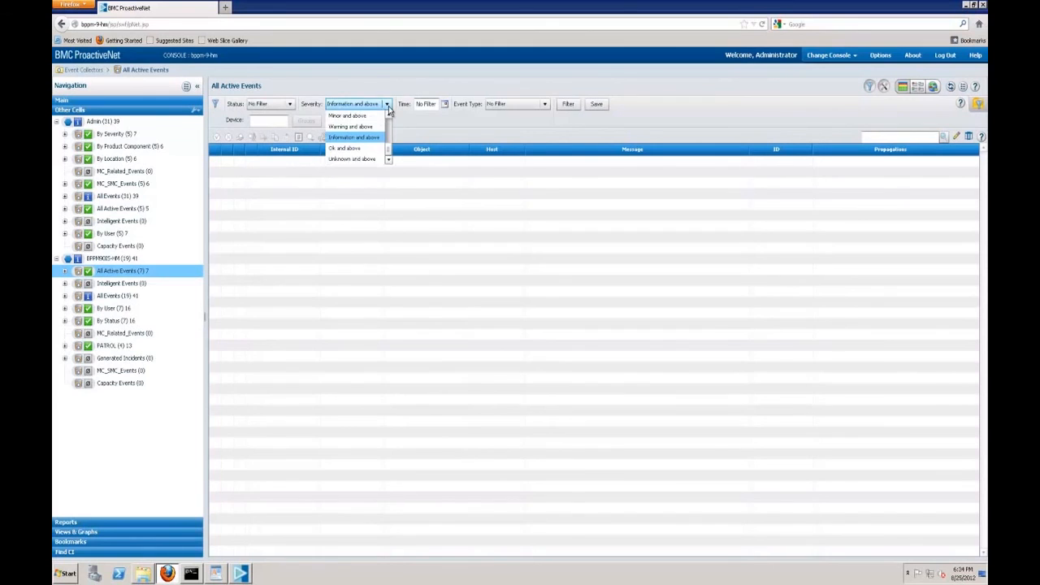
{"action": "left_click_drag", "start_coordinate": [389, 149], "coordinate": [391, 111]}
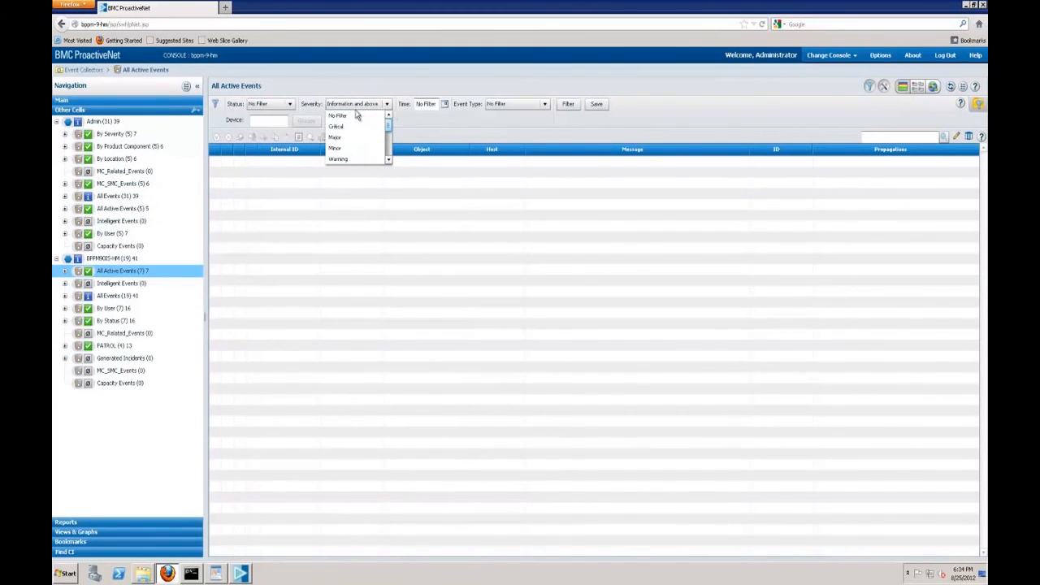
{"action": "left_click", "coordinate": [347, 115]}
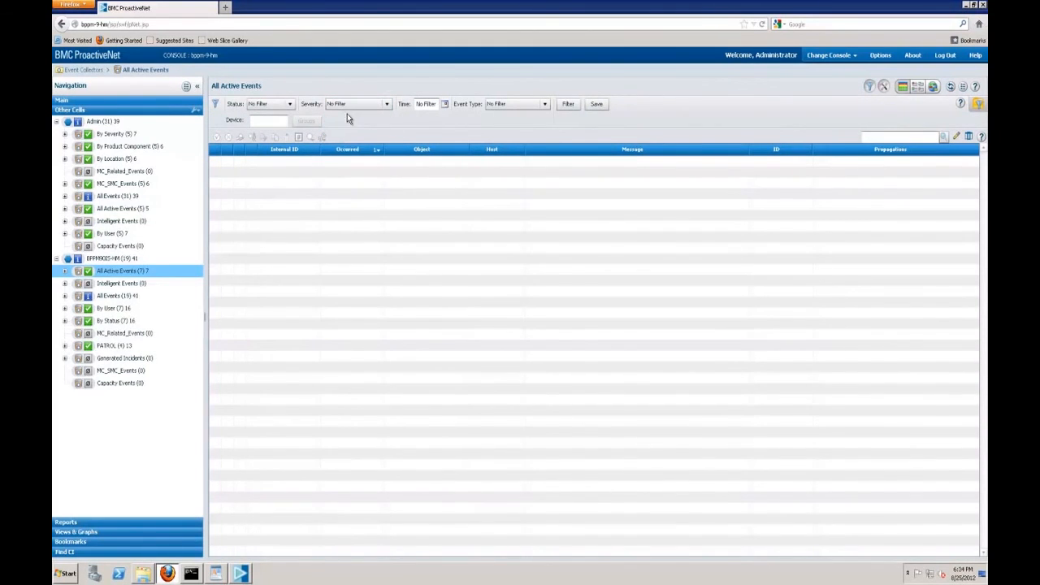
{"action": "left_click", "coordinate": [567, 104]}
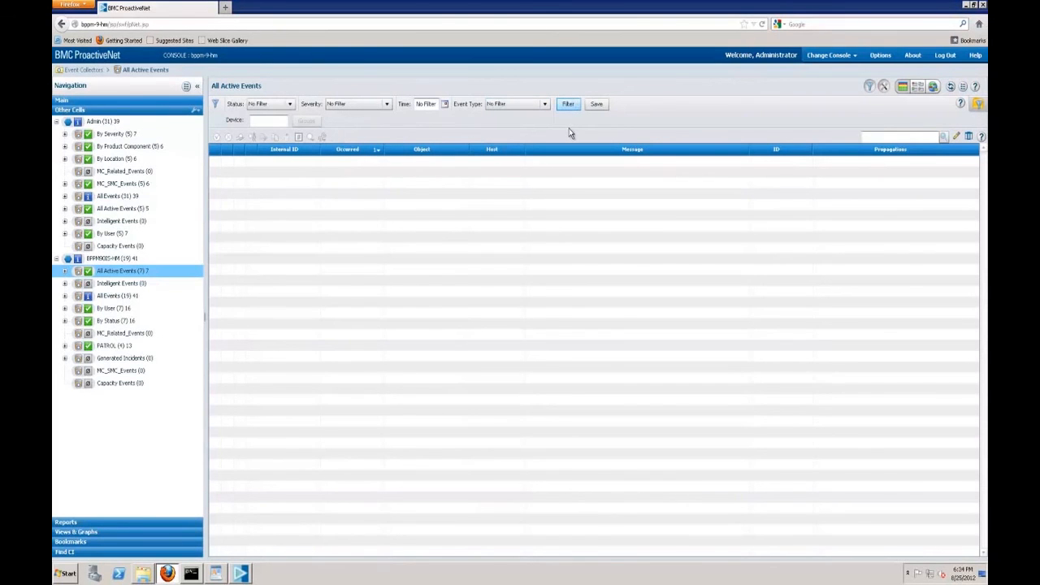